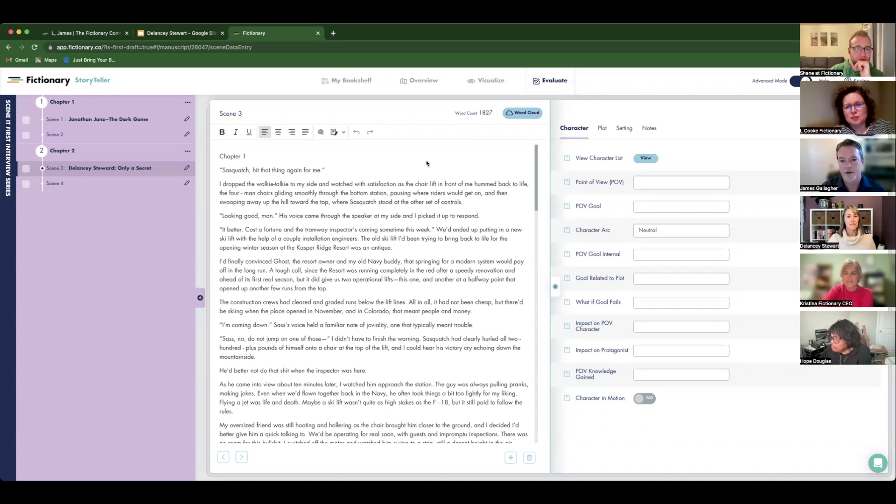
# Look over the Plot and Setting story elements for Scene 3, returning to its Character elements.
pyautogui.click(603, 129)
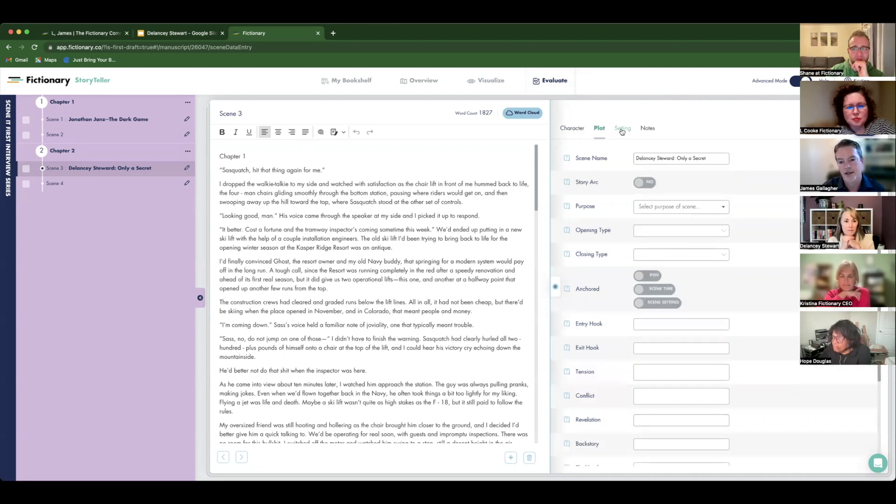
pyautogui.click(622, 130)
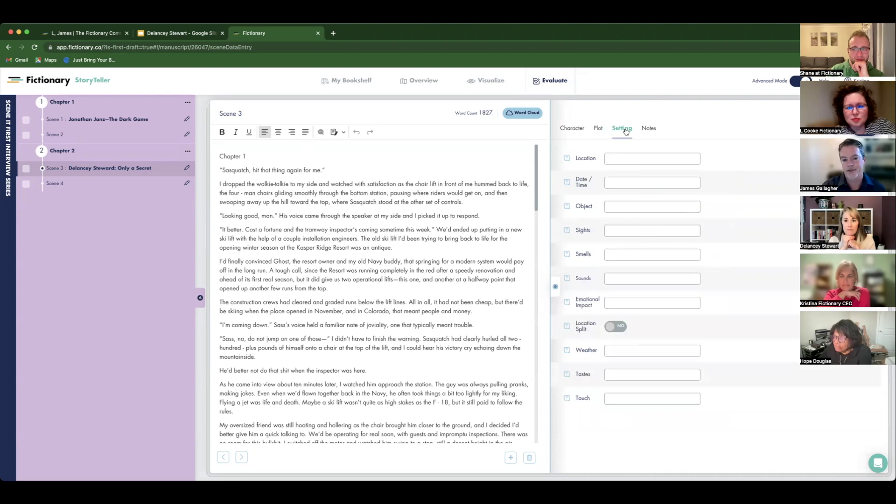
pyautogui.click(576, 133)
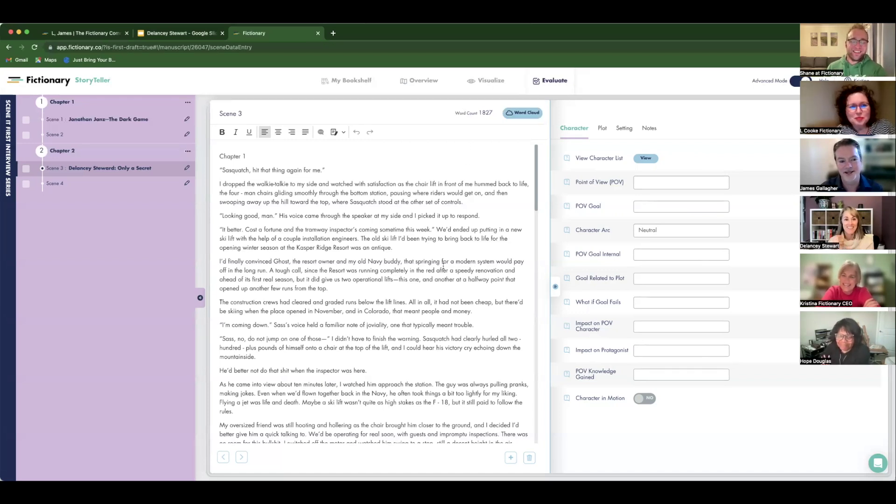
# Skim the Scene 3 manuscript text through to its final paragraph and return to the beginning.
pyautogui.scroll(-4, 447, 237)
pyautogui.scroll(-9, 443, 266)
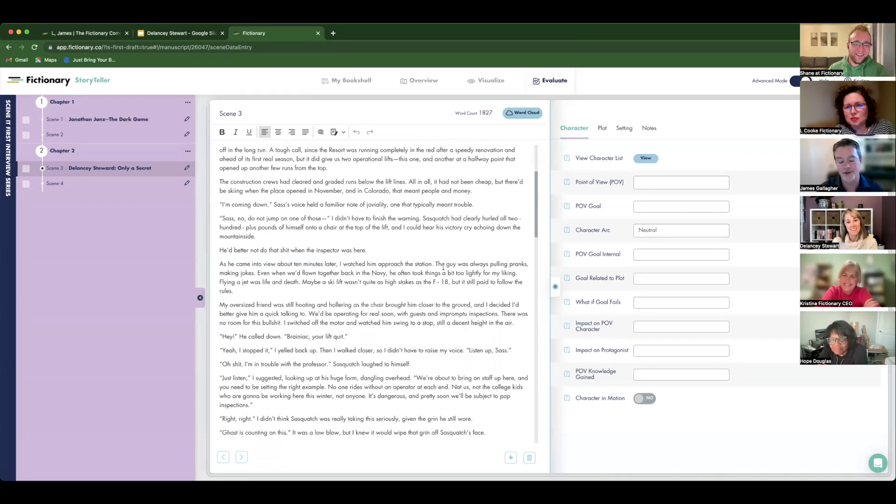
pyautogui.scroll(-6, 443, 266)
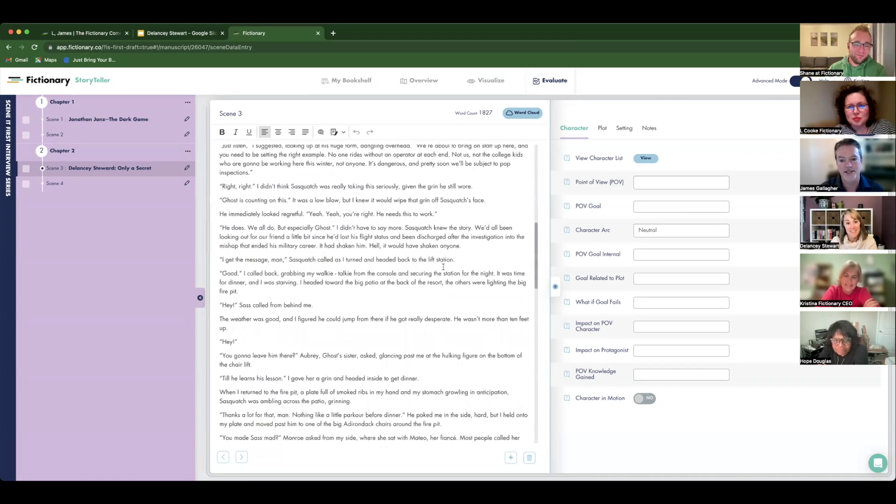
pyautogui.scroll(-3, 444, 270)
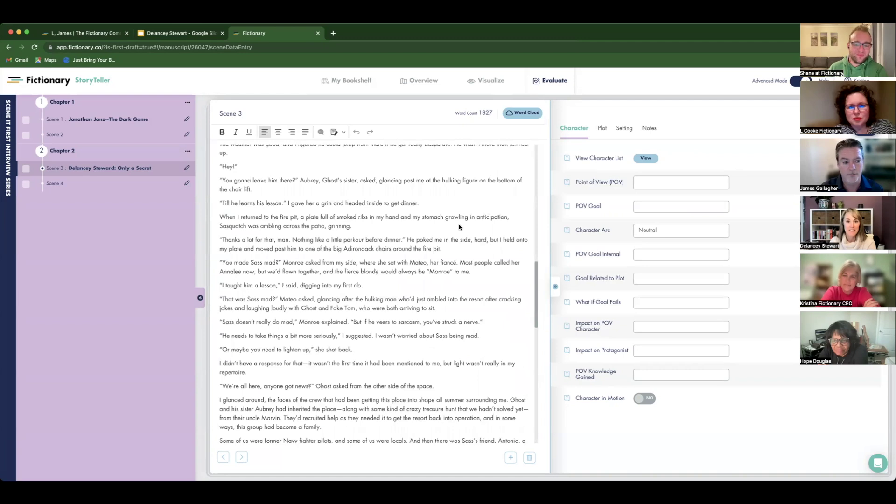
pyautogui.scroll(-10, 458, 224)
pyautogui.scroll(-8, 458, 224)
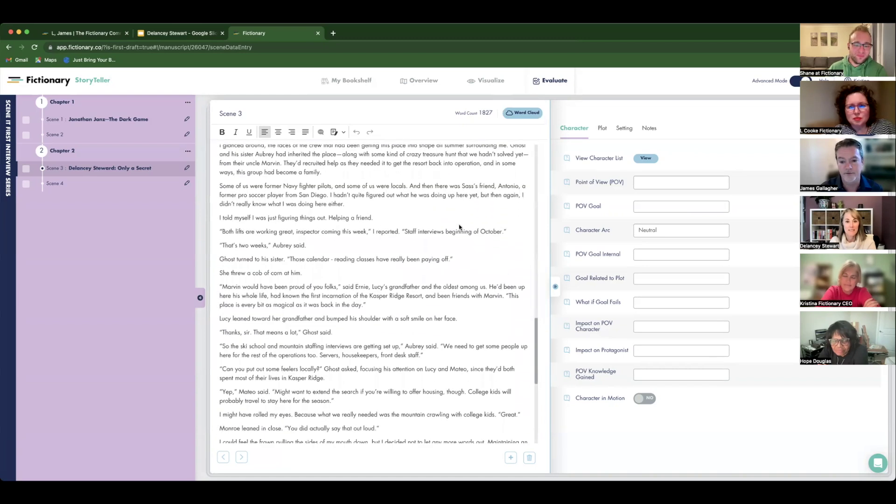
pyautogui.scroll(-5, 458, 227)
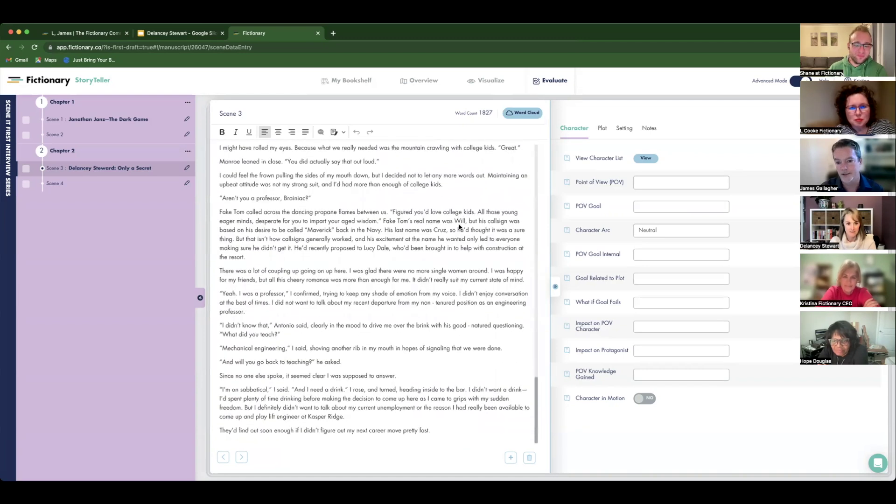
pyautogui.scroll(9, 458, 227)
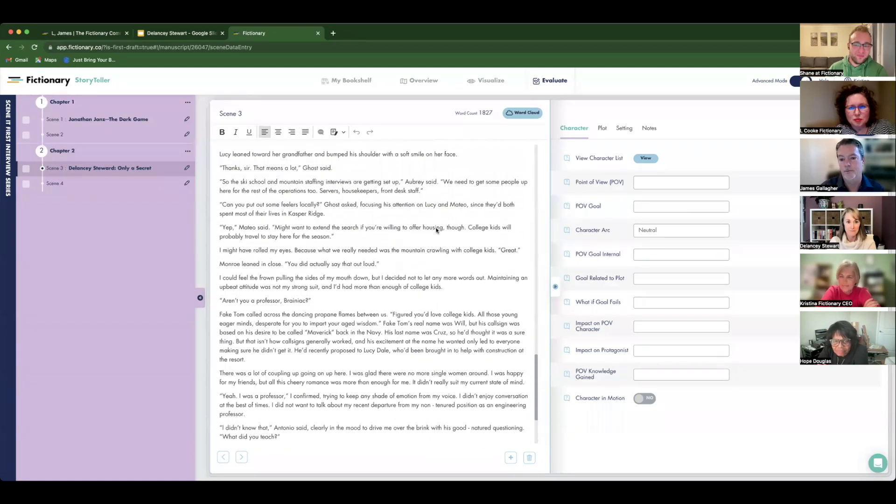
pyautogui.scroll(20, 436, 229)
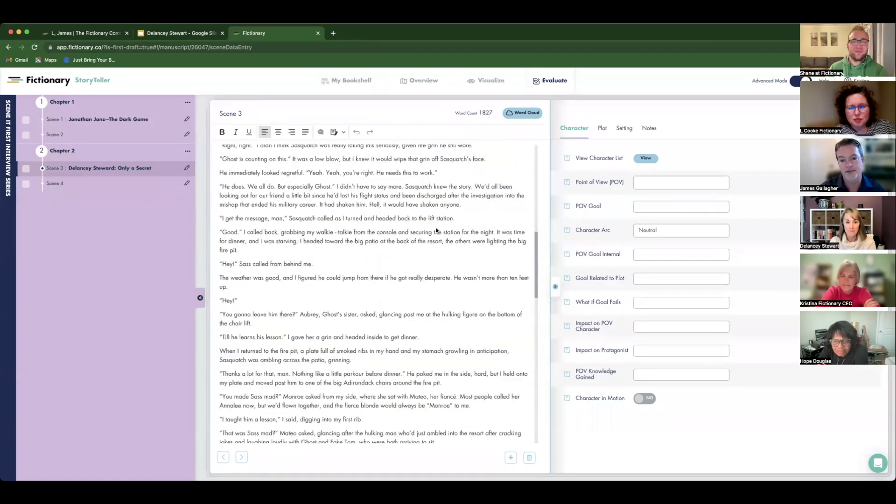
pyautogui.scroll(5, 436, 230)
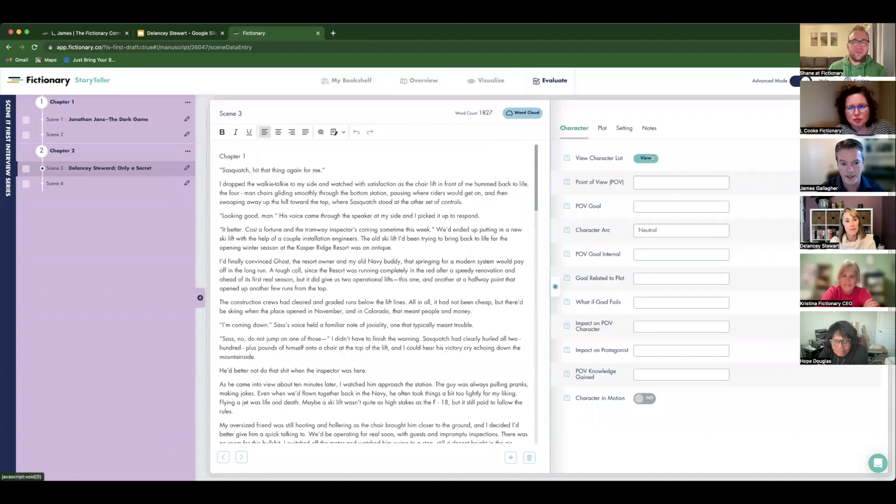
# Check the Scene 3 character list and the suggested entries for POV Goal without choosing any.
pyautogui.click(650, 158)
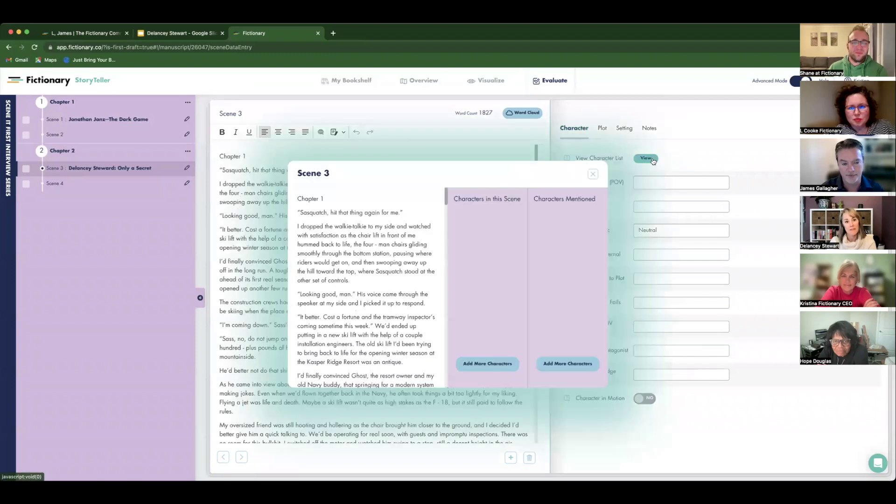
pyautogui.click(593, 175)
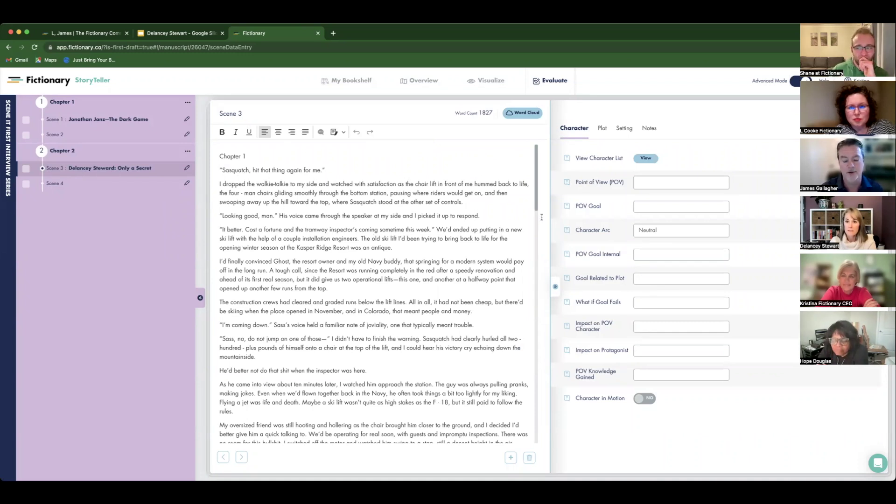
pyautogui.click(643, 207)
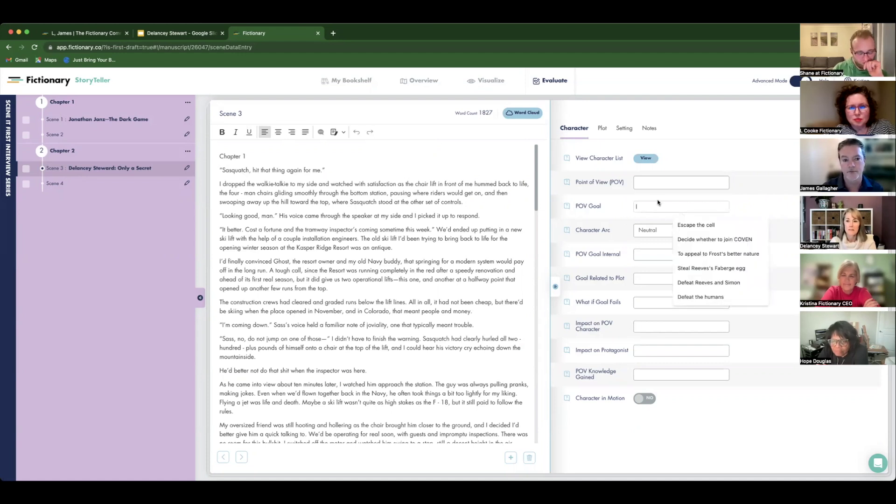
pyautogui.click(631, 216)
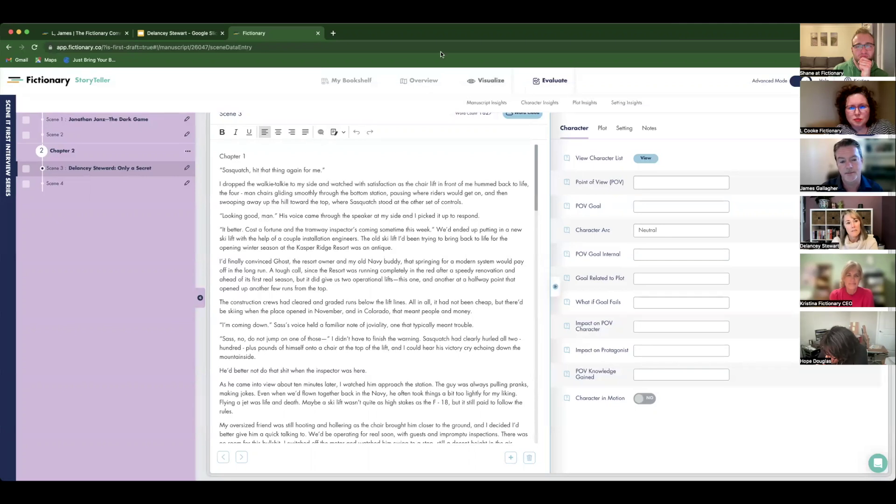
# Examine the manuscript insights for Story Arc, Word Count per Scene and Scenes per Chapter.
pyautogui.moveTo(378, 106)
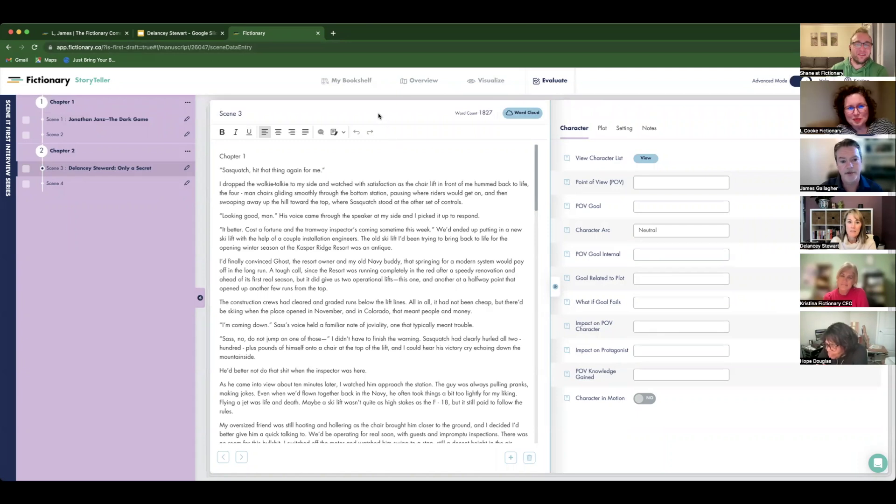
pyautogui.moveTo(487, 96)
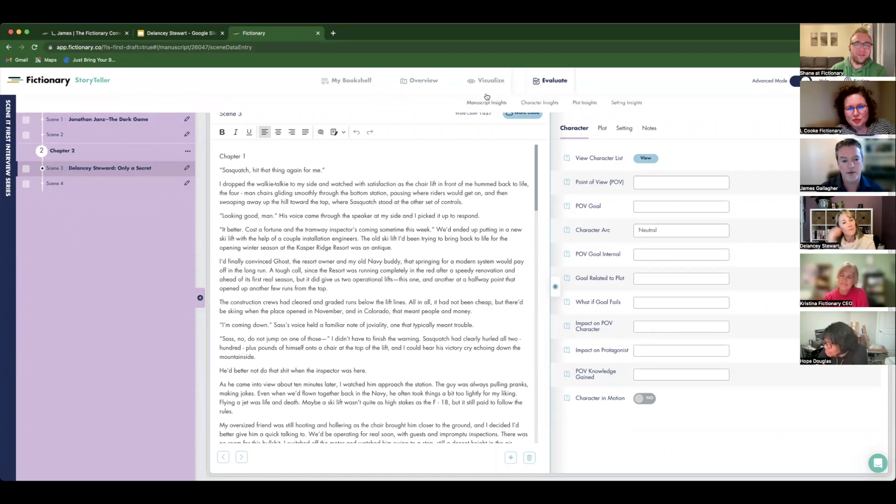
pyautogui.click(492, 84)
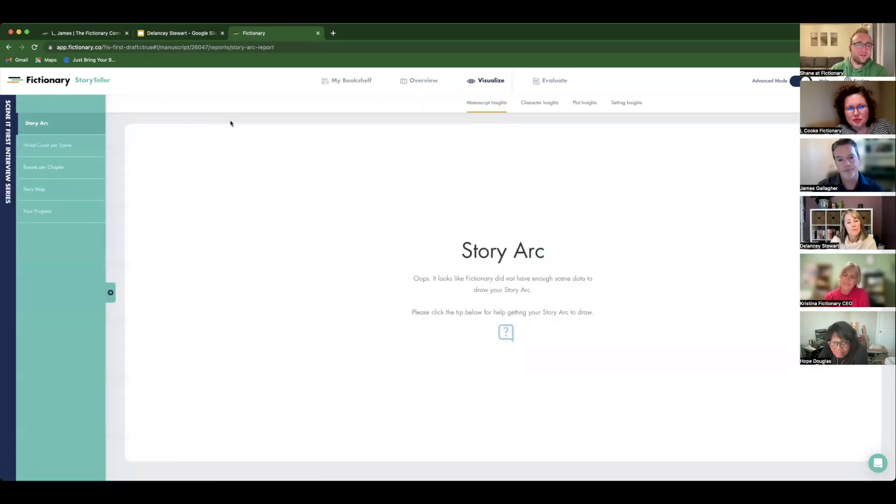
pyautogui.click(29, 149)
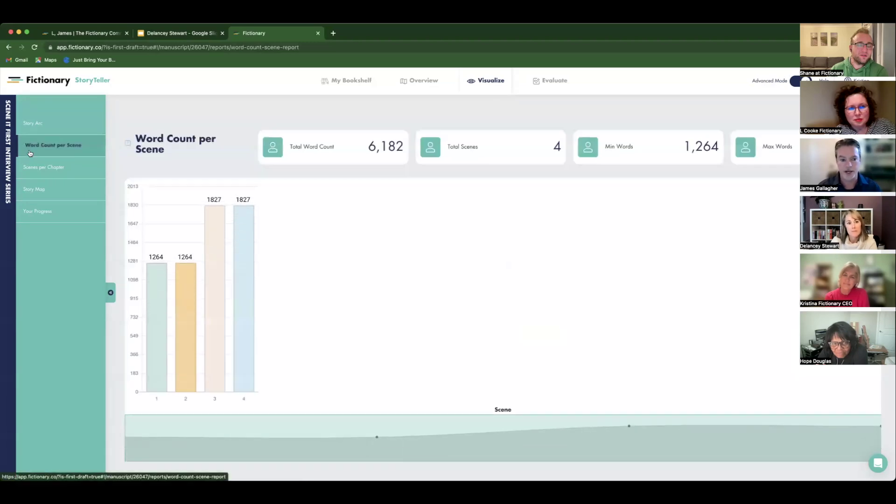
pyautogui.click(43, 172)
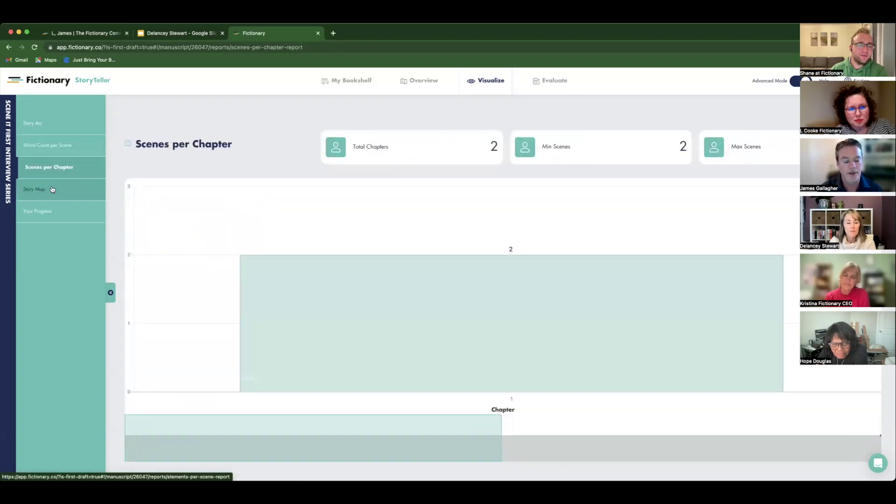
# View the full Story Map for all scenes and return to evaluating Scene 3.
pyautogui.click(52, 189)
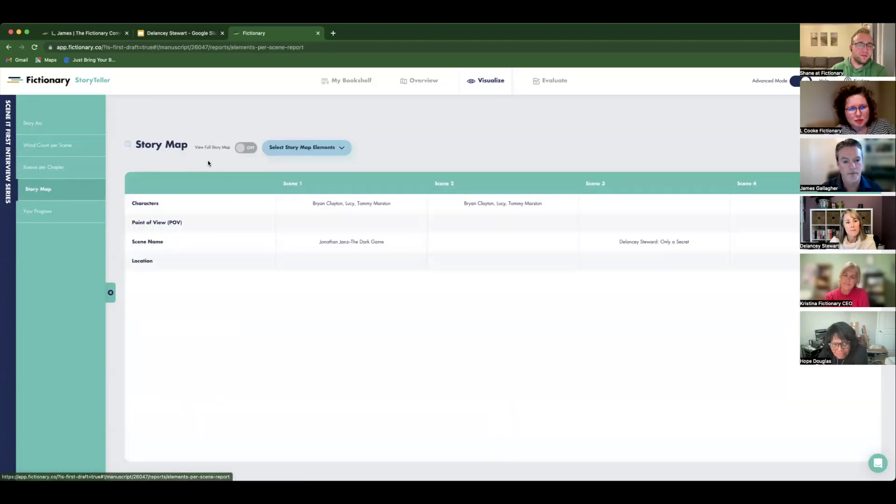
pyautogui.click(247, 148)
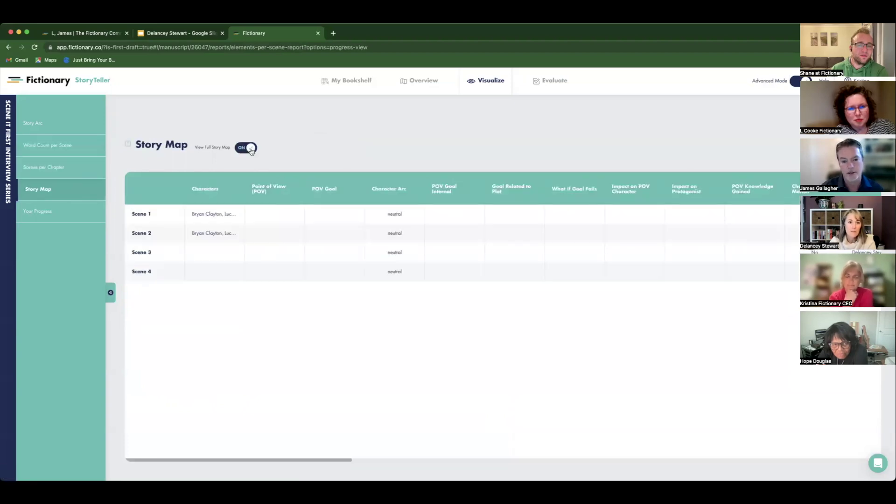
pyautogui.hscroll(1, 304, 176)
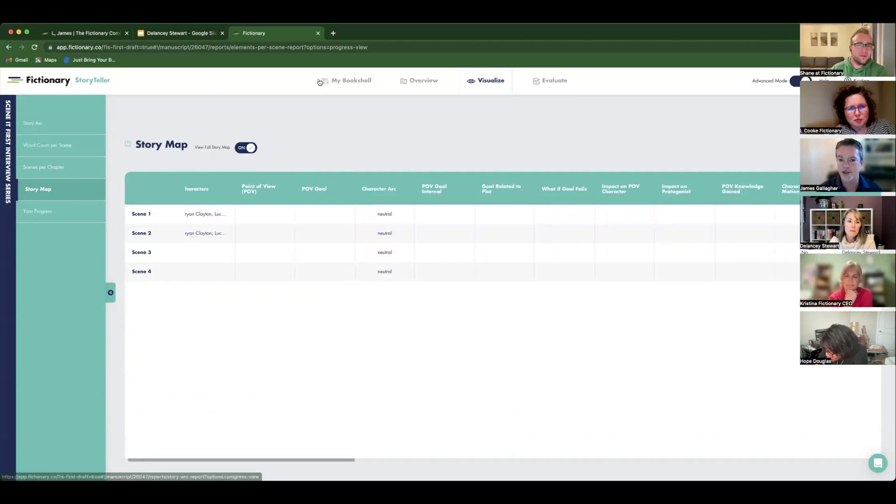
pyautogui.moveTo(450, 84)
pyautogui.click(552, 82)
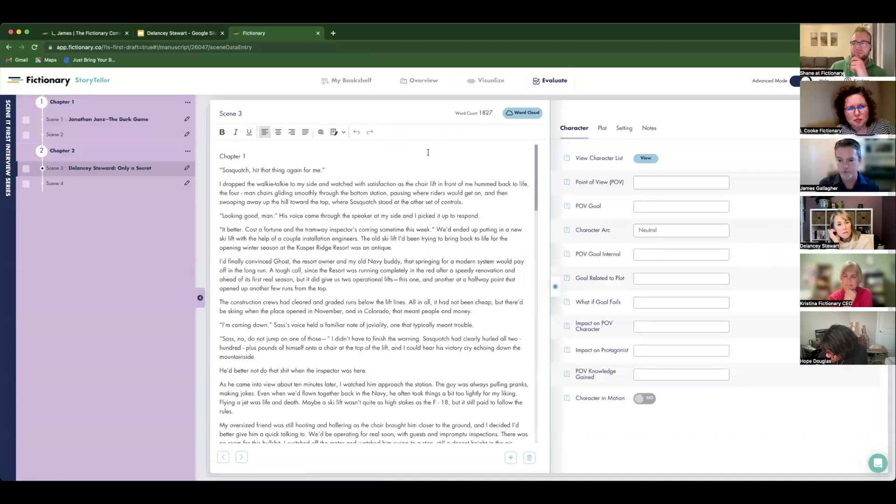
# Read the expanded help for the Smells element in Scene 3's Setting elements, through the writing advice and resources.
pyautogui.moveTo(474, 93)
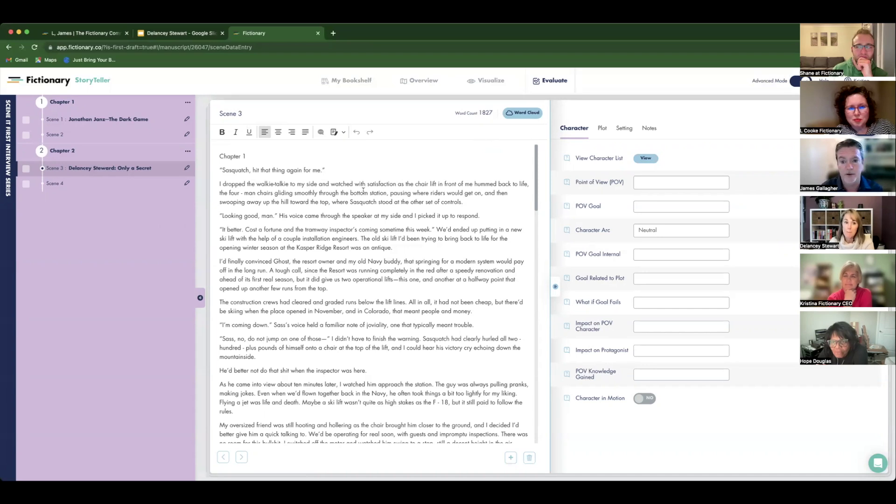
pyautogui.click(631, 130)
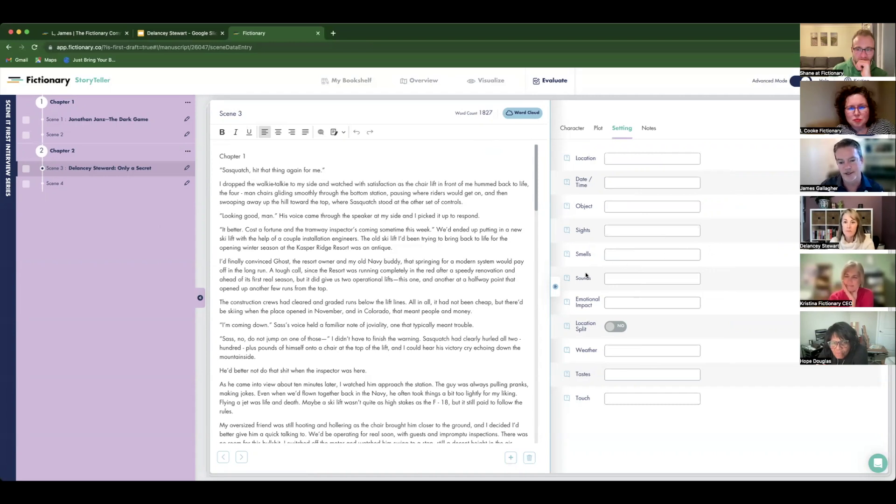
pyautogui.click(567, 255)
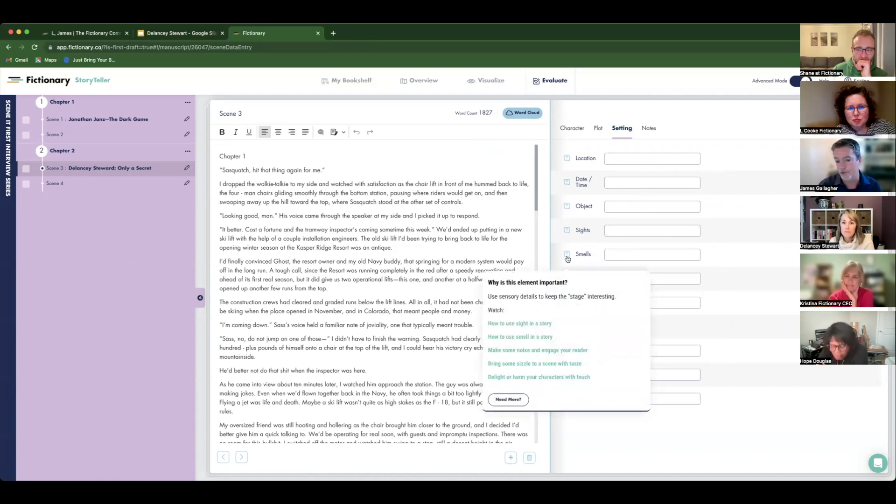
pyautogui.click(514, 402)
pyautogui.scroll(-4, 538, 383)
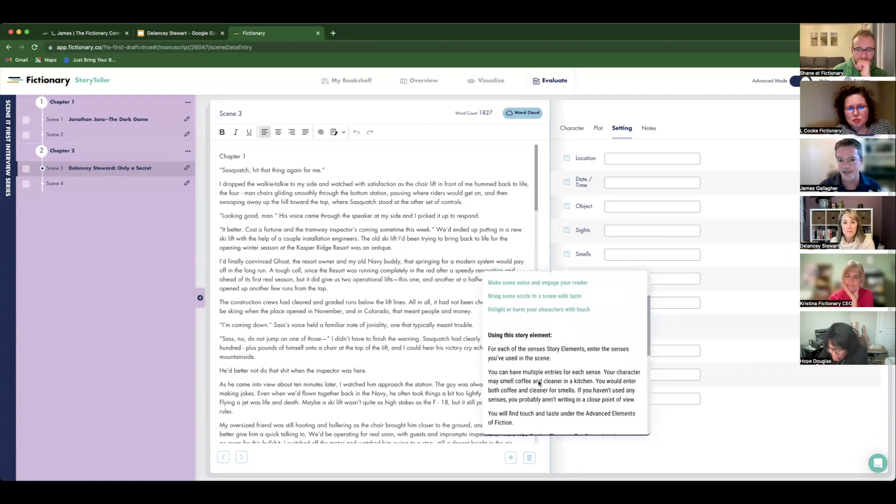
pyautogui.scroll(-2, 538, 380)
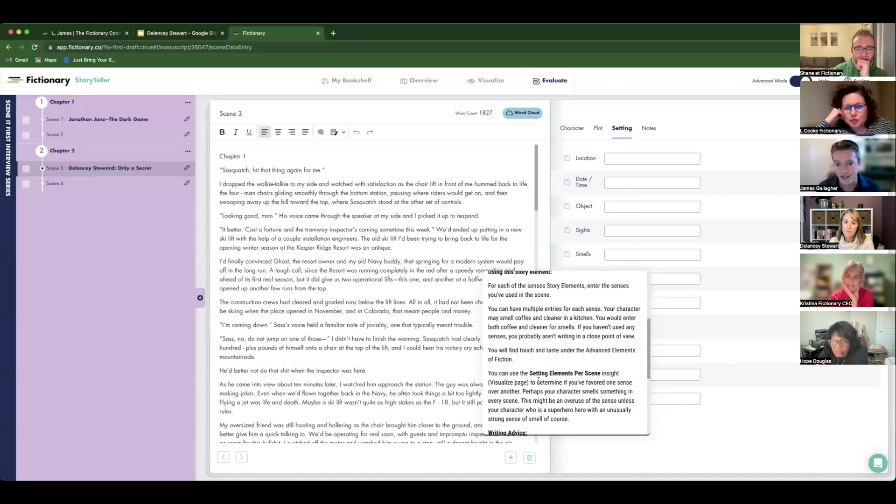
pyautogui.scroll(-3, 538, 381)
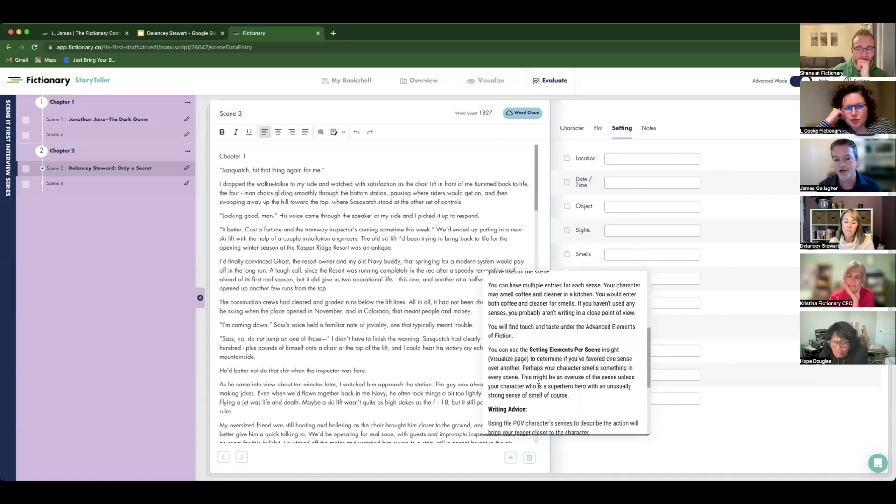
pyautogui.scroll(-4, 539, 380)
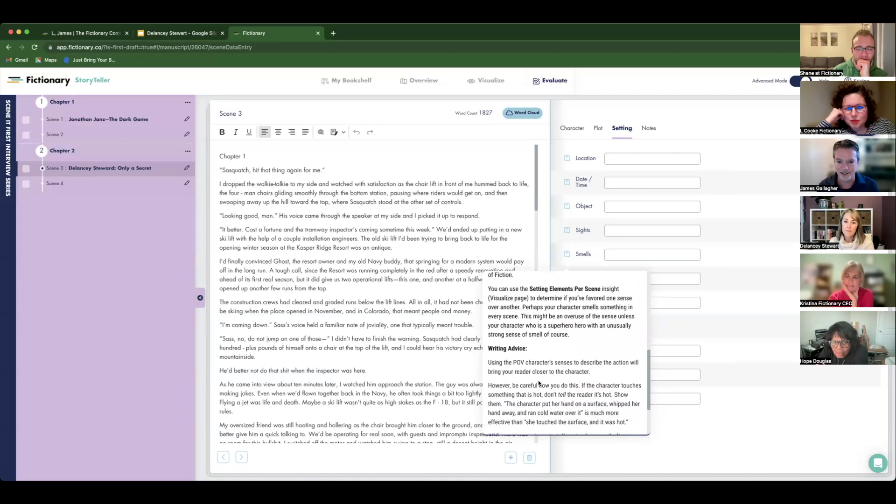
pyautogui.scroll(-3, 538, 382)
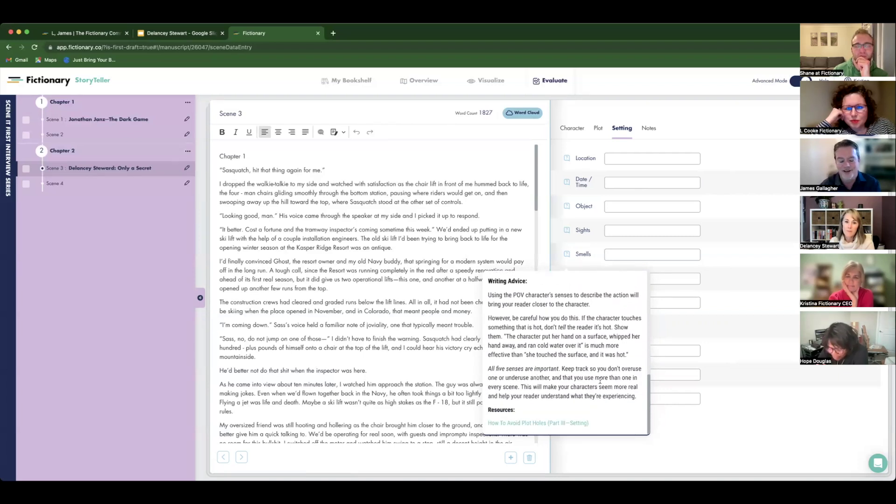
pyautogui.click(727, 347)
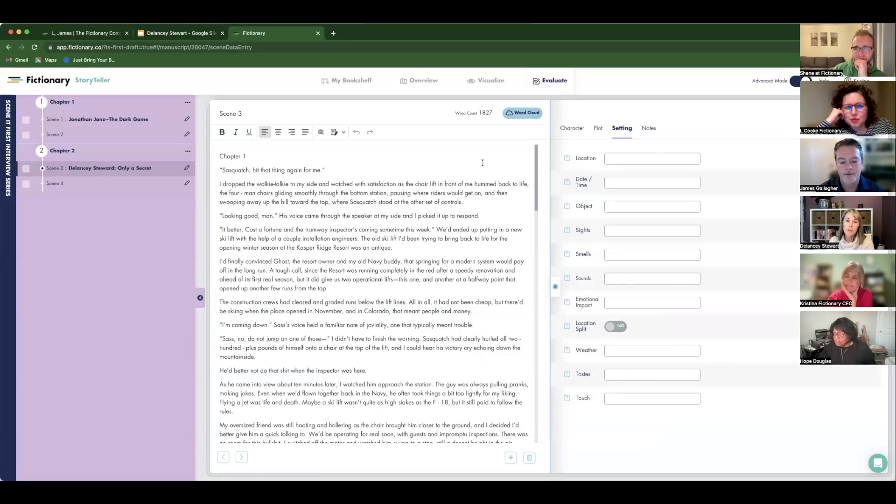
# Check the Plot elements of Scene 3 and go back to its Character elements.
pyautogui.click(596, 129)
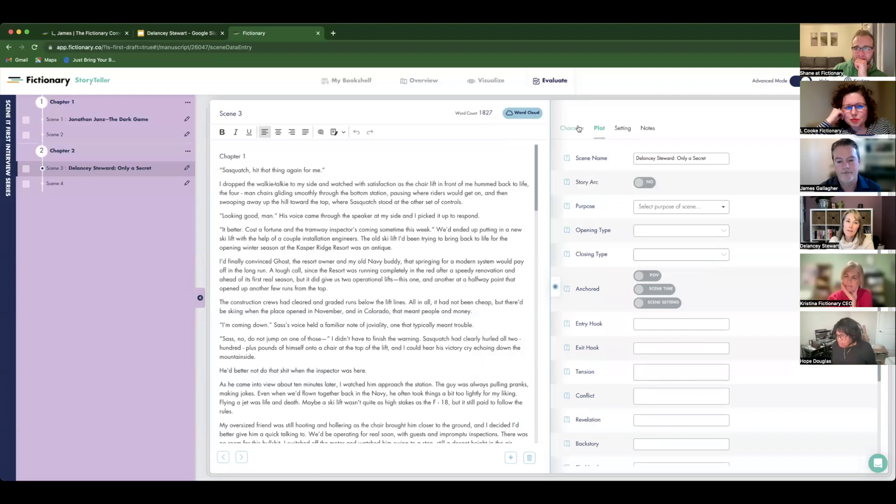
pyautogui.click(579, 129)
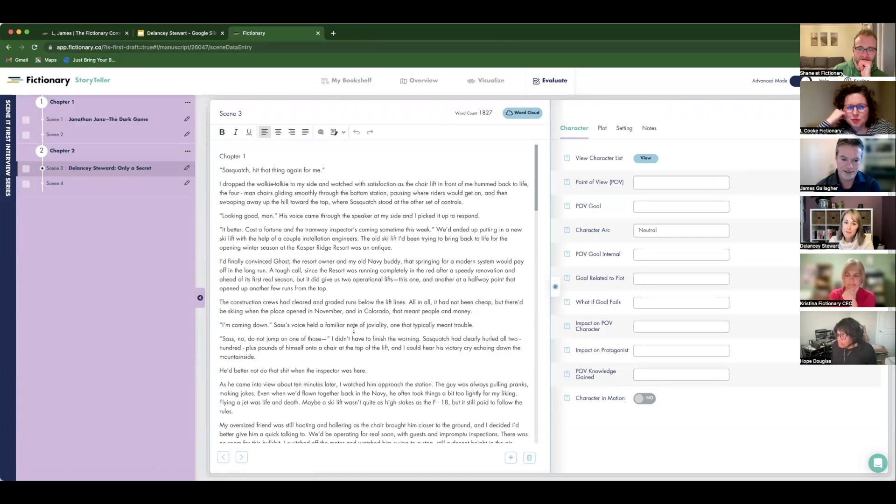
# Read Scene 3 through to its closing lines and enter "AWESOME!" as the Exit Hook in its Plot elements.
pyautogui.scroll(-2, 353, 331)
pyautogui.scroll(-3, 353, 330)
pyautogui.scroll(-4, 353, 330)
pyautogui.scroll(-3, 353, 330)
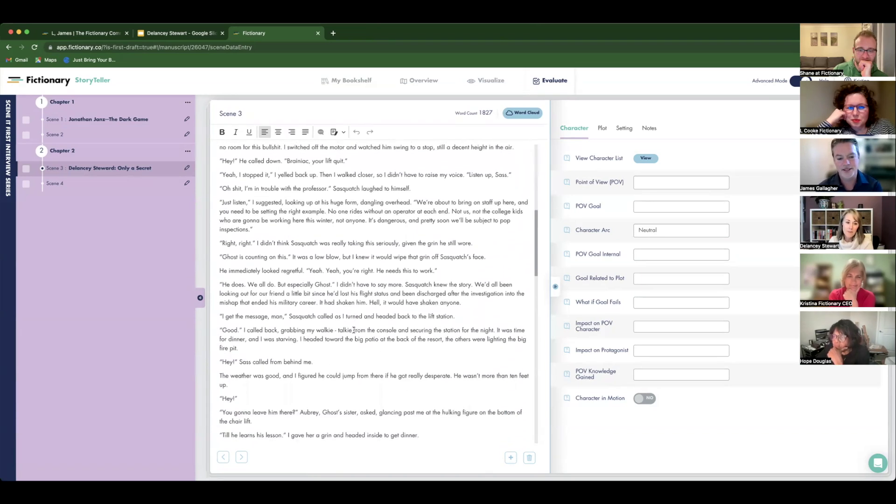
pyautogui.scroll(-5, 353, 330)
pyautogui.scroll(-10, 353, 330)
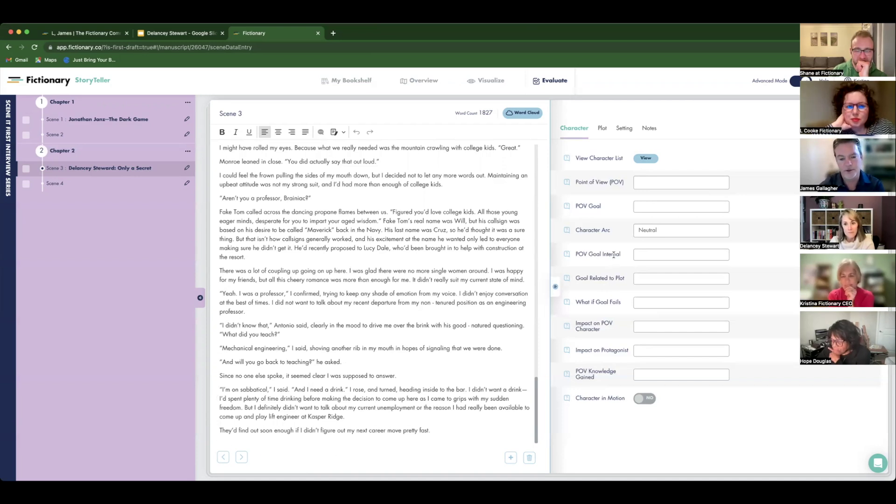
pyautogui.click(602, 130)
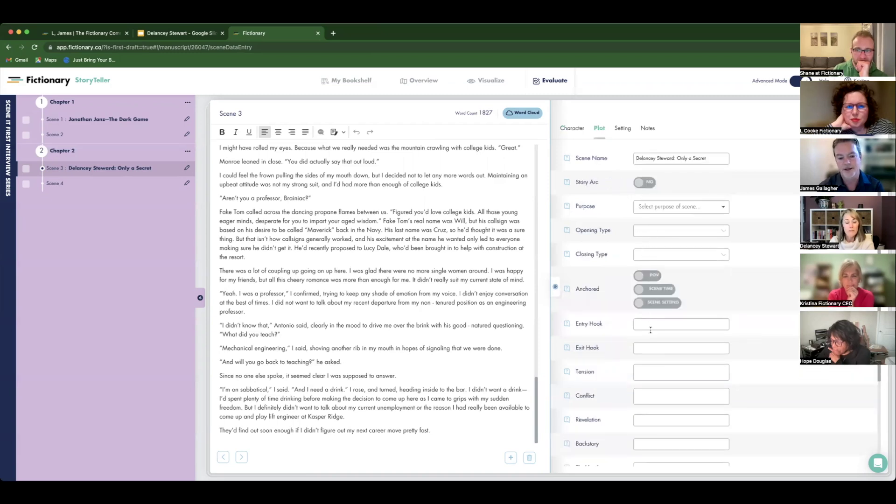
pyautogui.click(652, 349)
pyautogui.write('AWESOME!')
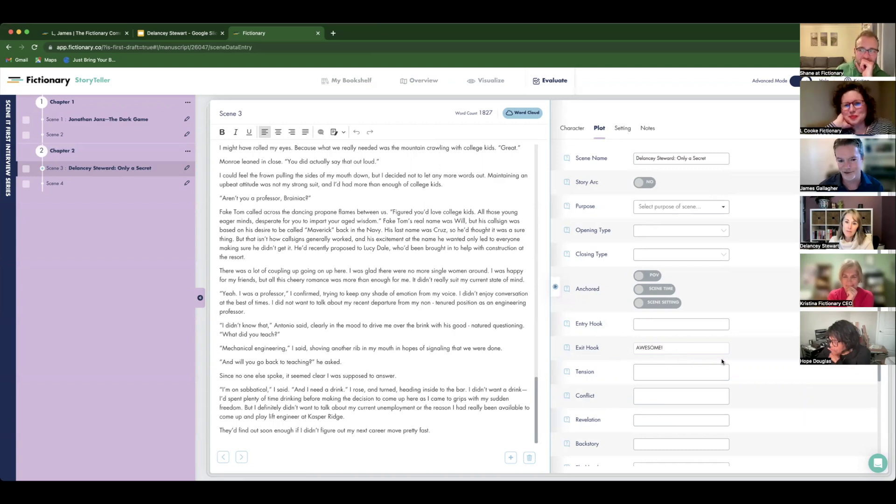
pyautogui.click(744, 353)
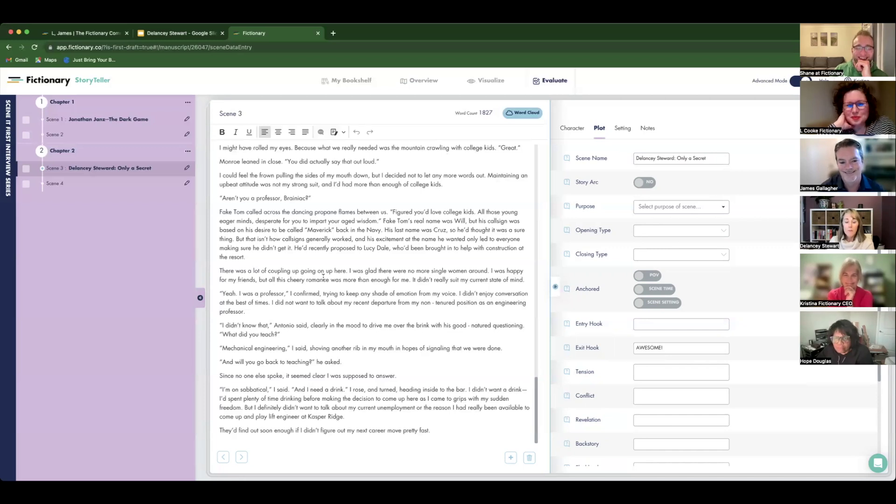
# Look back through Scene 3's text from its closing lines to the opening of the chapter.
pyautogui.scroll(5, 323, 277)
pyautogui.scroll(-2, 323, 277)
pyautogui.scroll(-2, 323, 278)
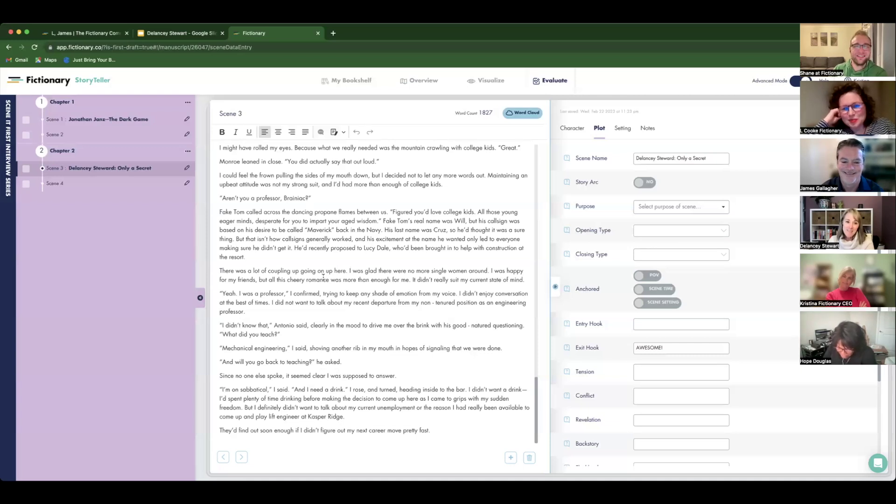
pyautogui.scroll(5, 323, 277)
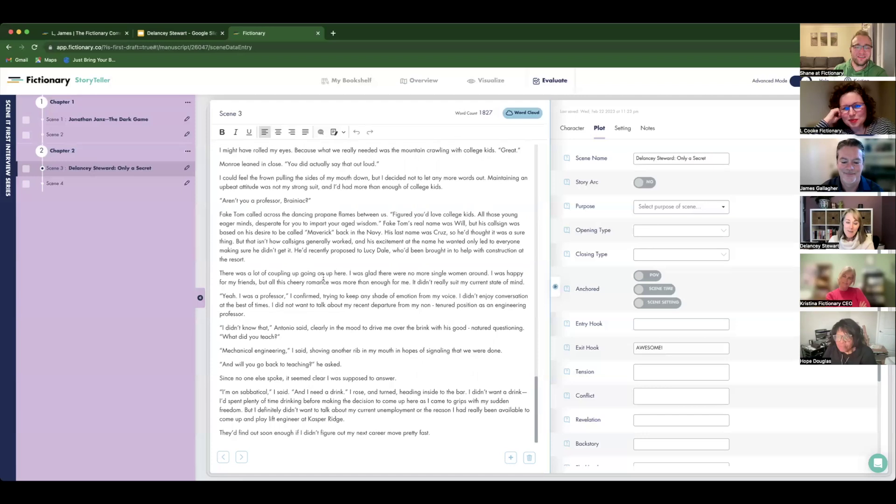
pyautogui.scroll(6, 323, 279)
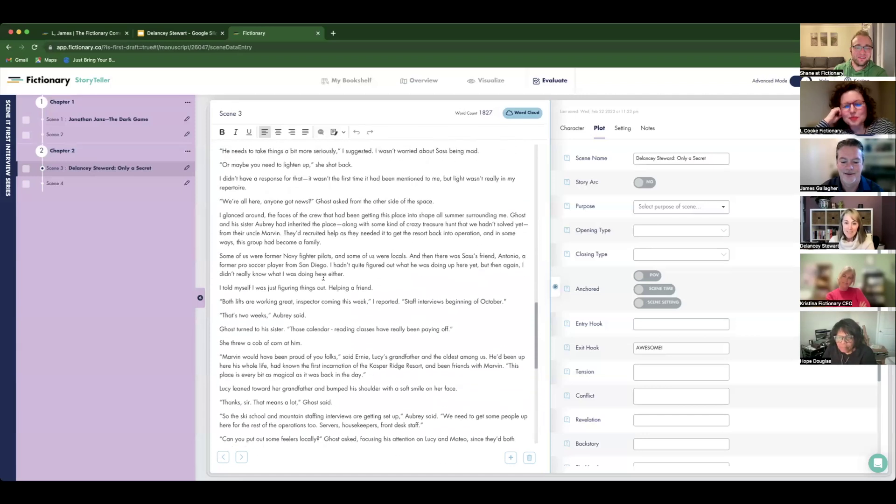
pyautogui.scroll(10, 322, 277)
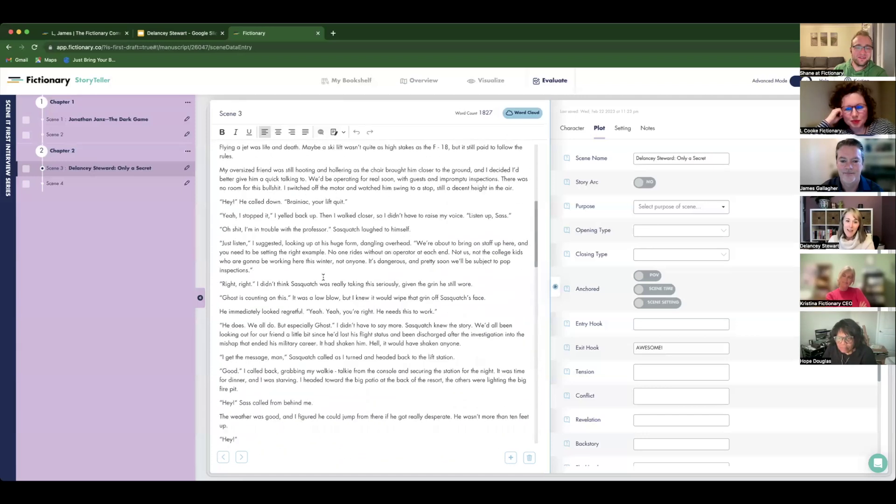
pyautogui.scroll(1, 323, 277)
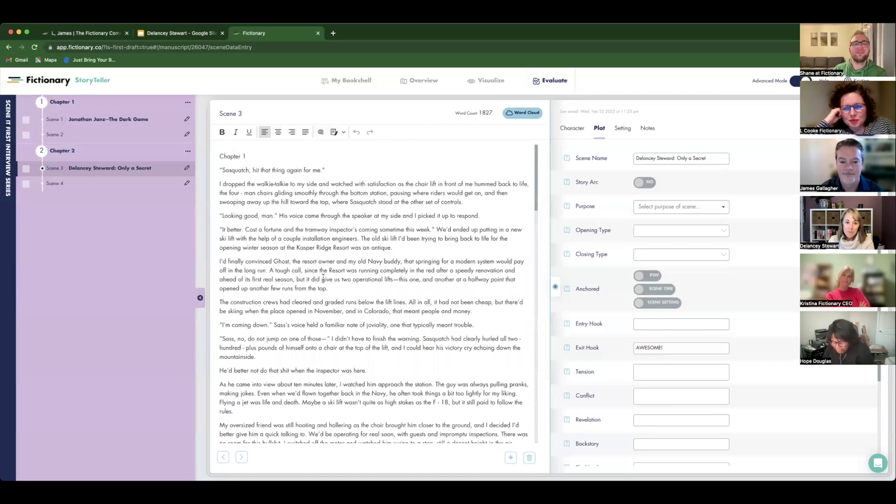